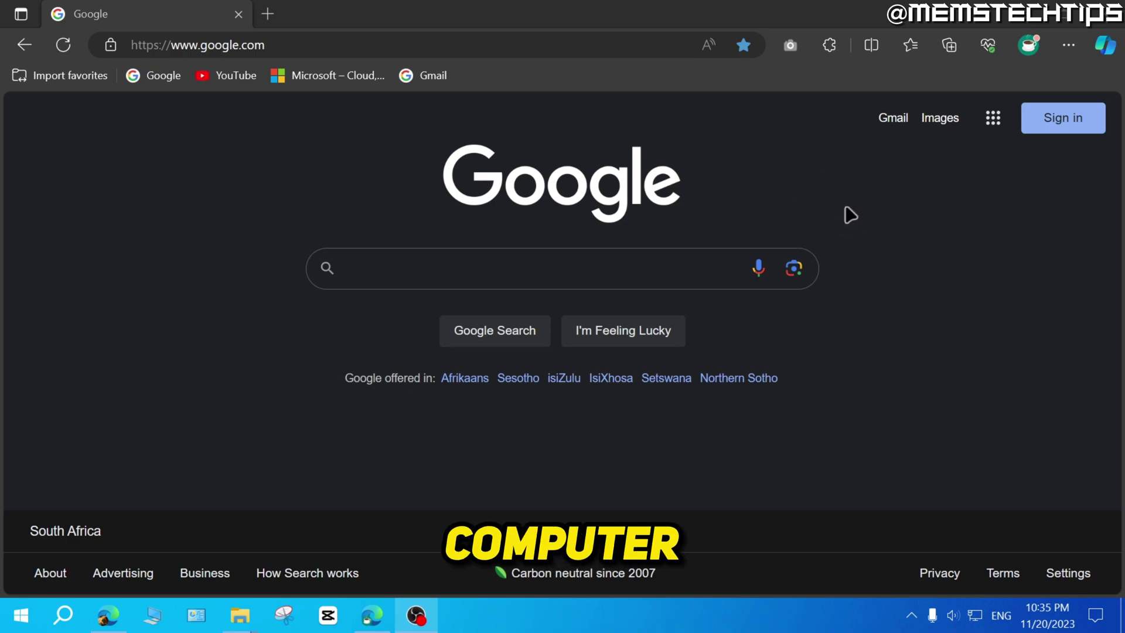
Open the Manage extensions page from the Extensions list in the Edge menu
click(1071, 48)
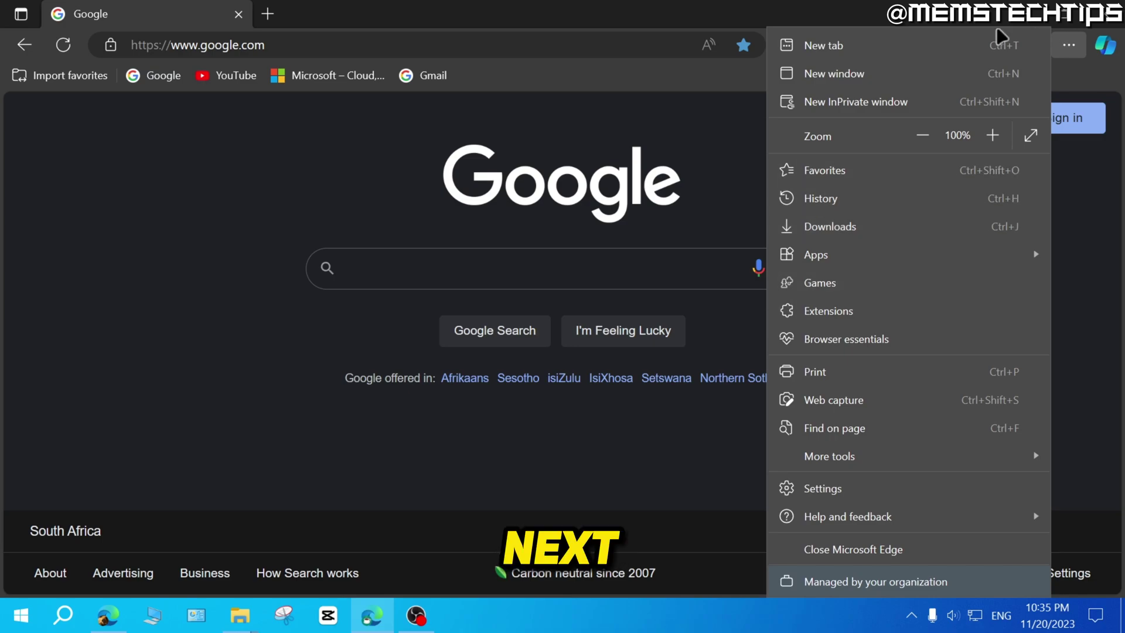
click(871, 307)
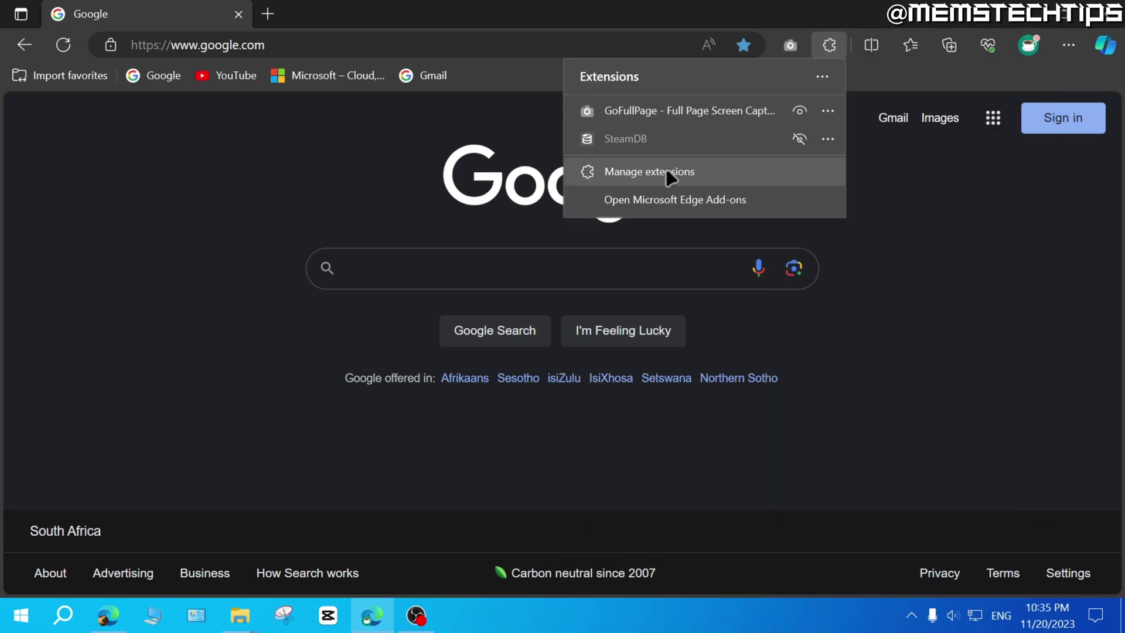
click(649, 172)
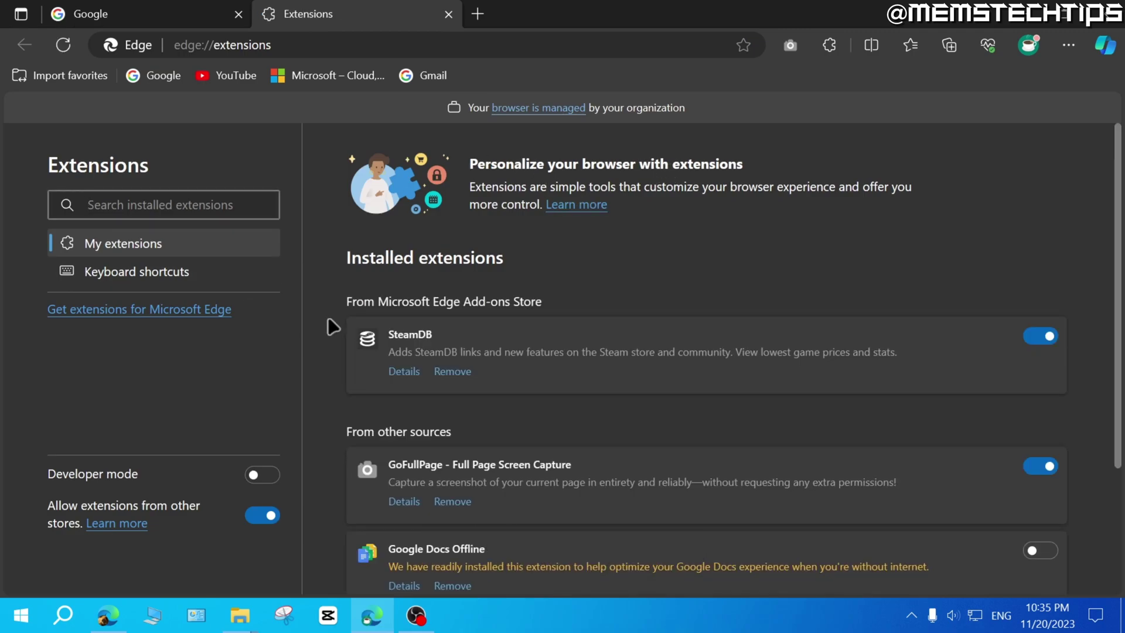
scroll(350, 282, down, 2)
scroll(358, 262, down, 2)
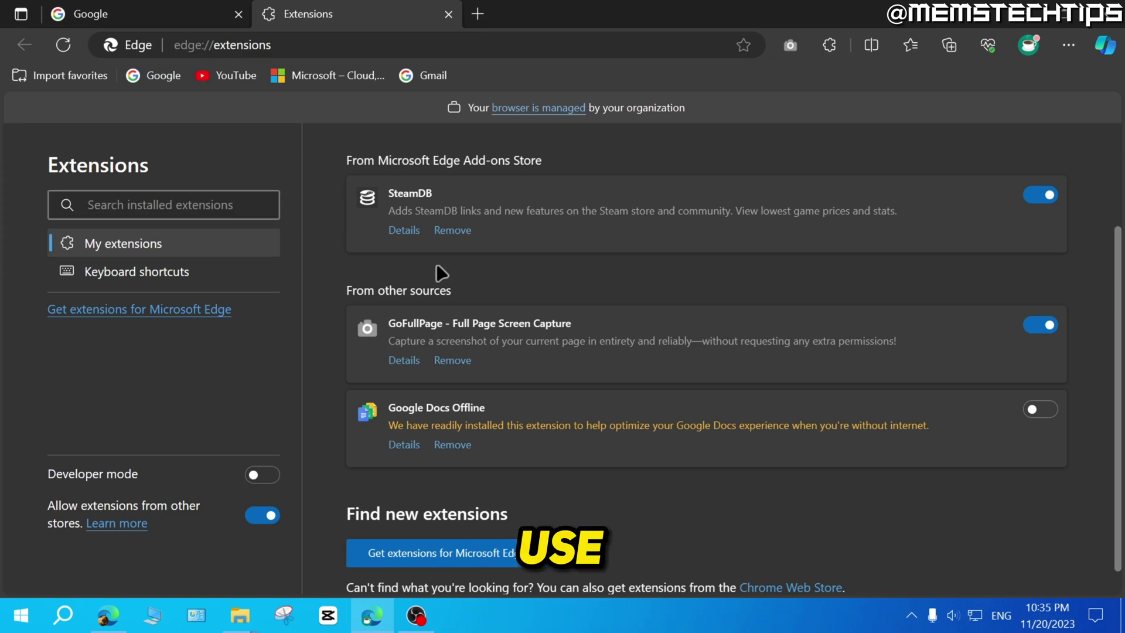
Open the SteamDB extension's details page to allow it in InPrivate
click(405, 230)
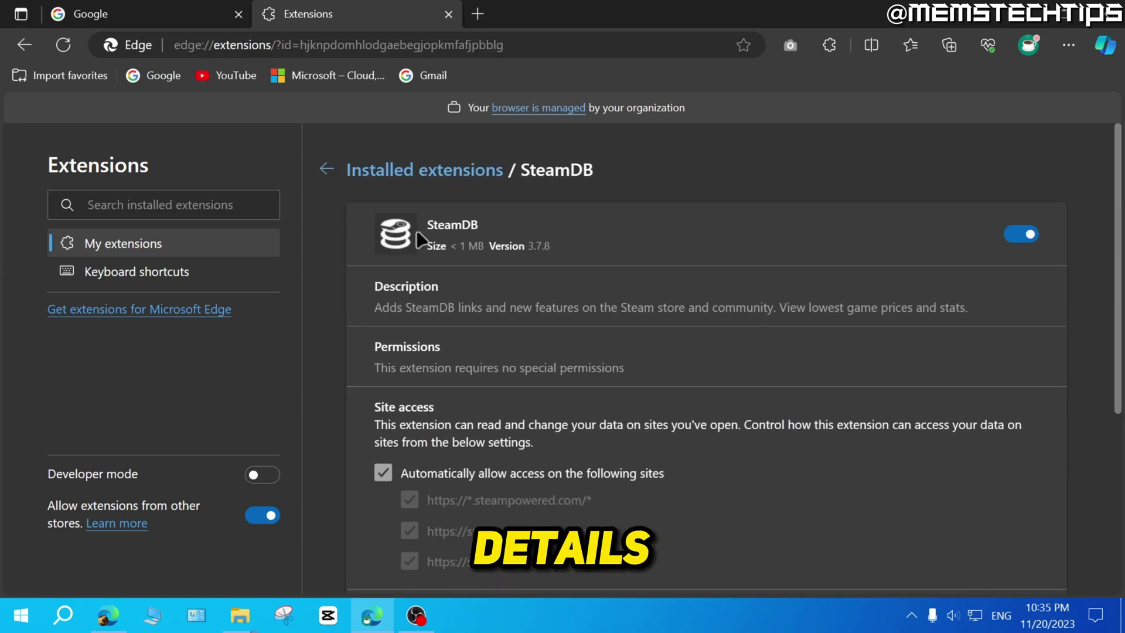
scroll(535, 282, down, 4)
scroll(535, 282, down, 2)
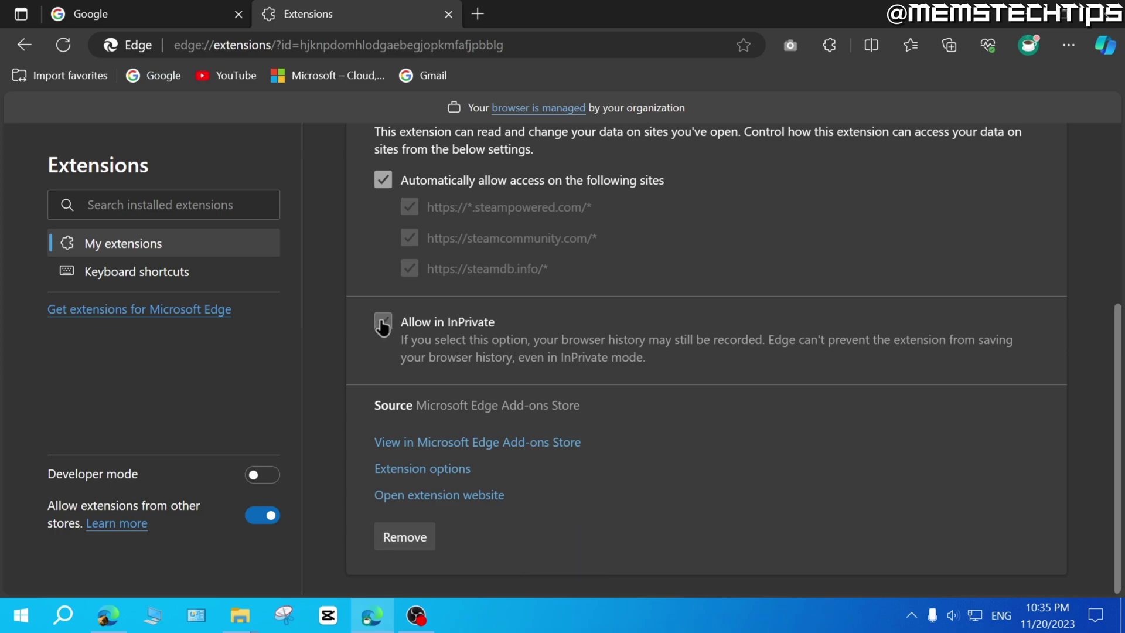
scroll(376, 354, up, 5)
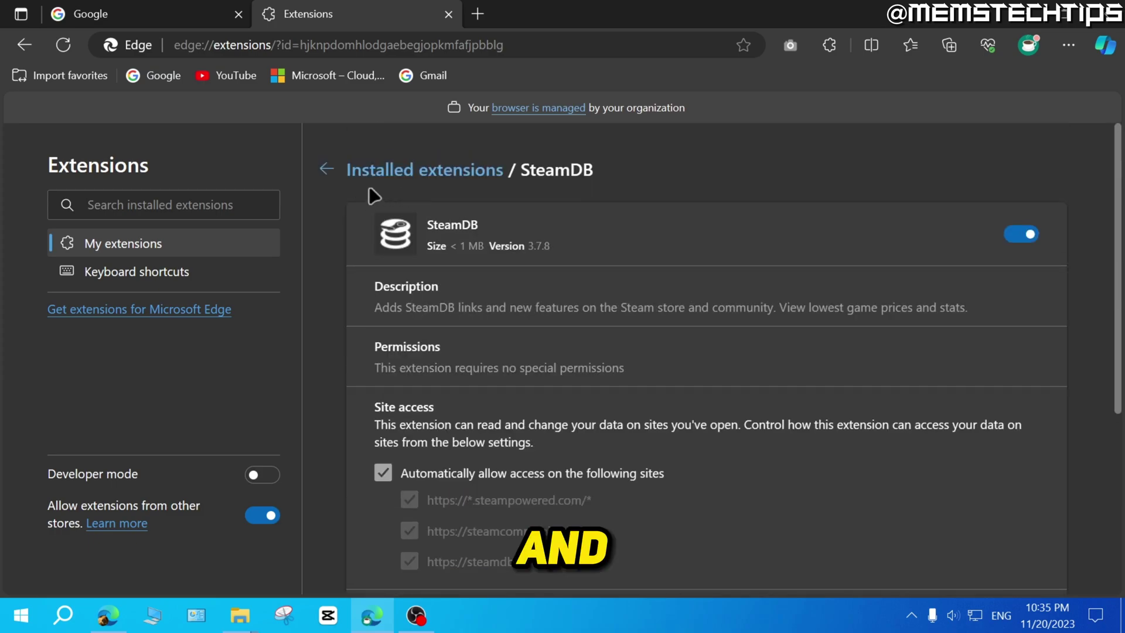
Open GoFullPage's details, then load the Gmail sign-in page in a new InPrivate window
click(386, 171)
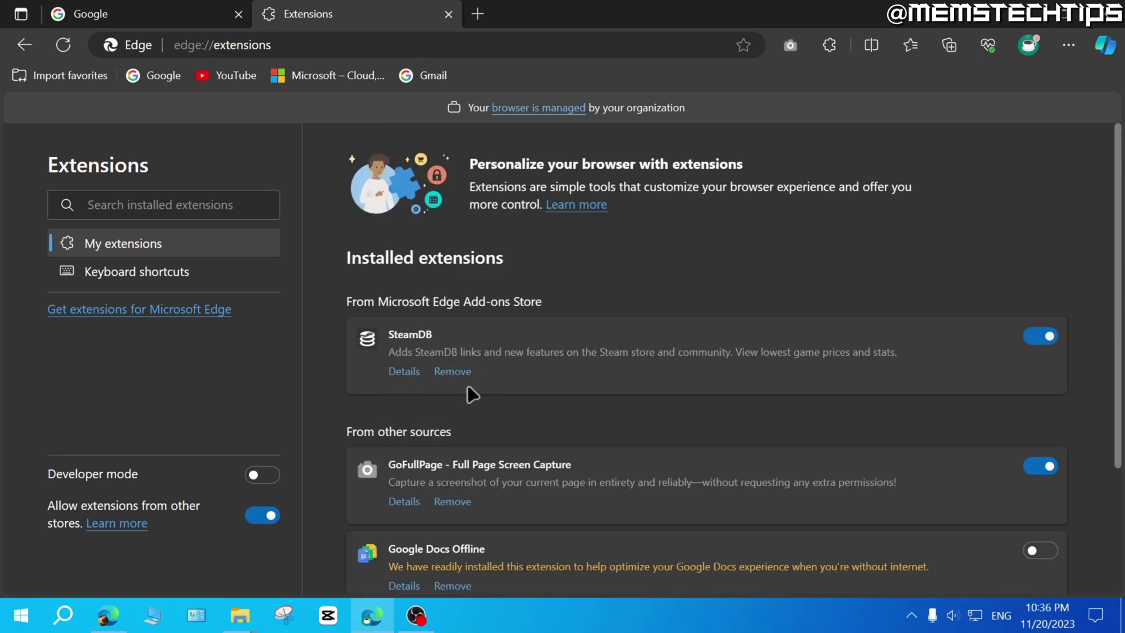
scroll(472, 394, down, 2)
scroll(469, 366, down, 2)
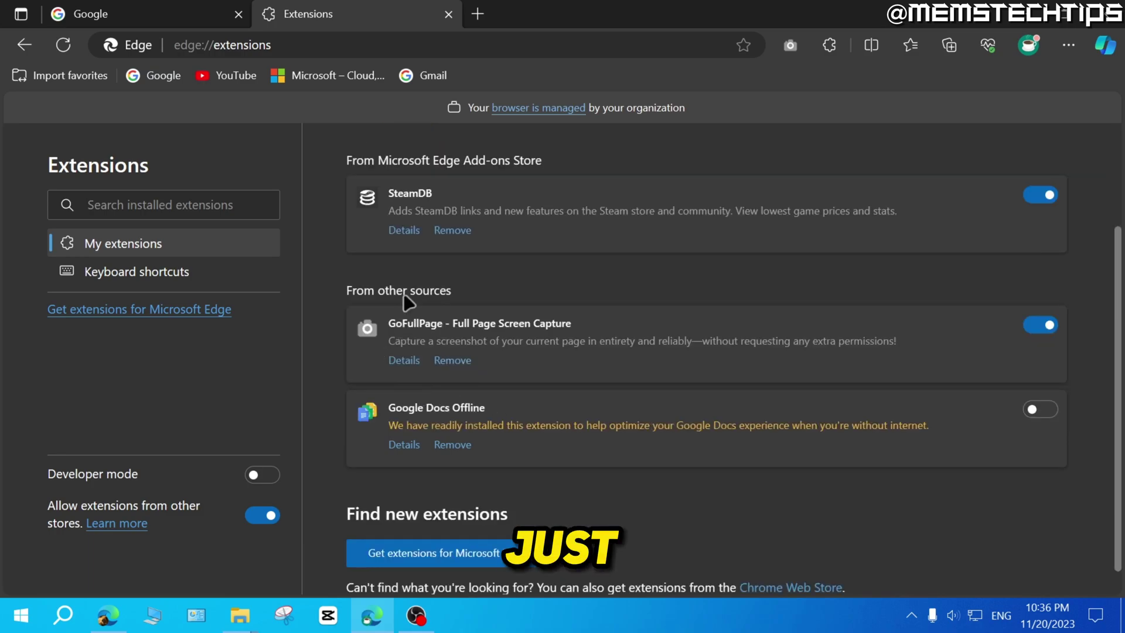
click(403, 361)
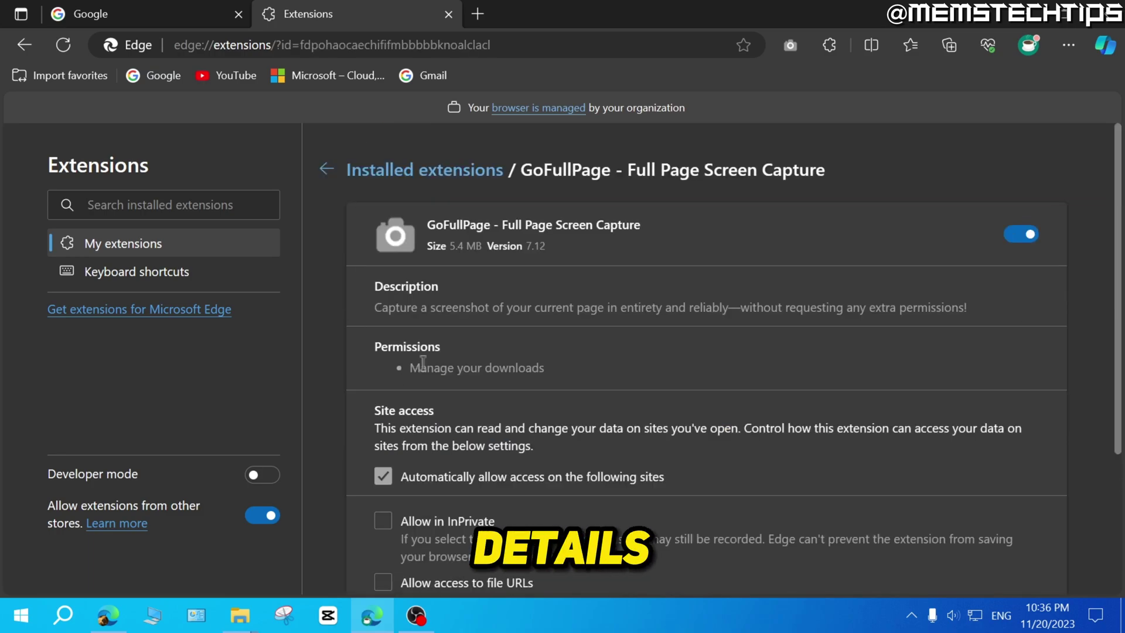
scroll(440, 352, down, 3)
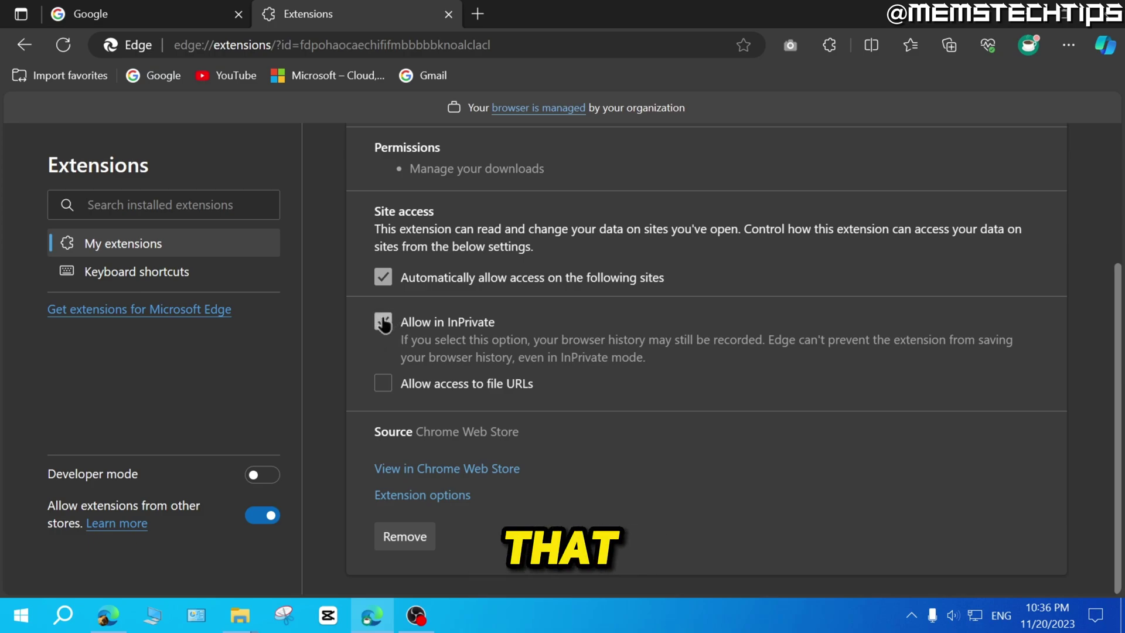
click(1071, 46)
click(875, 106)
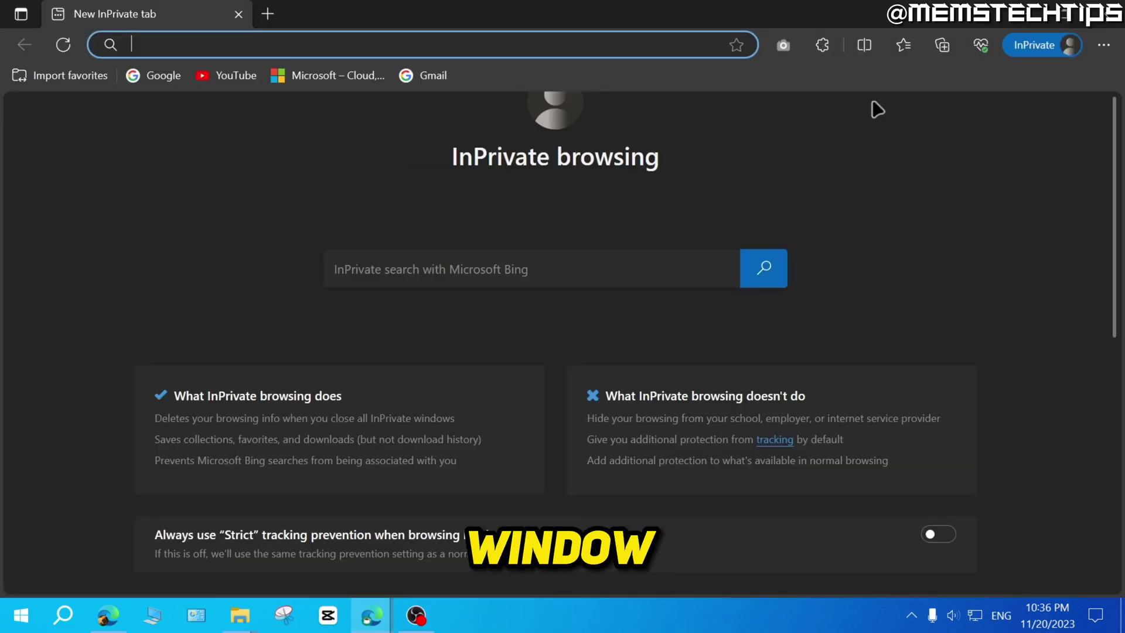
click(440, 134)
click(424, 76)
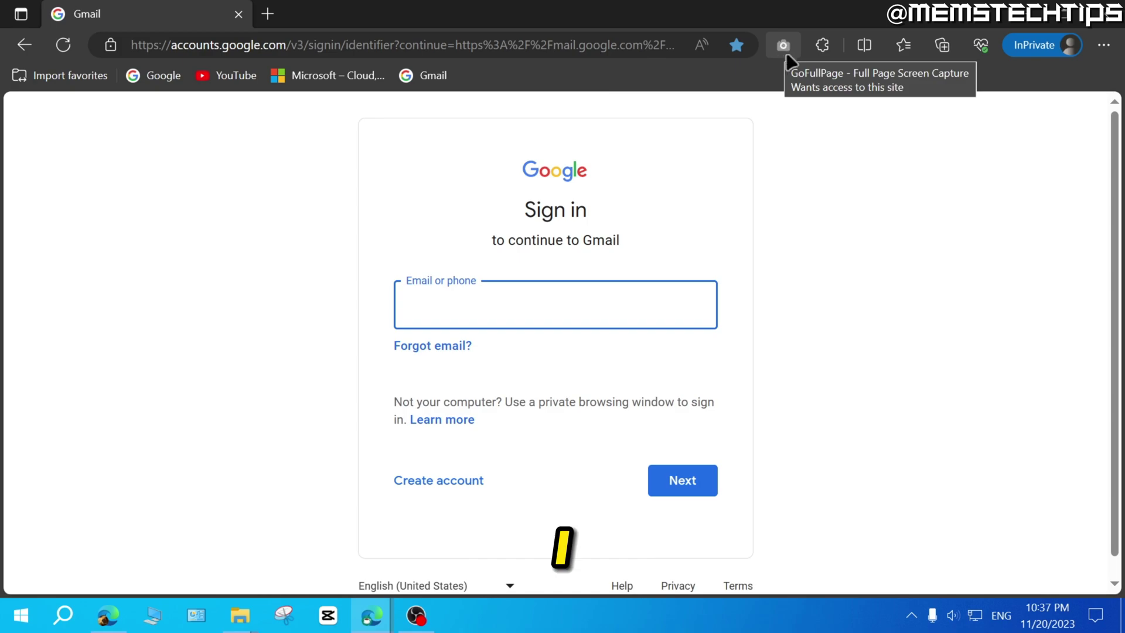
Capture a full-page screenshot of the Gmail sign-in page with GoFullPage's toolbar icon
click(785, 46)
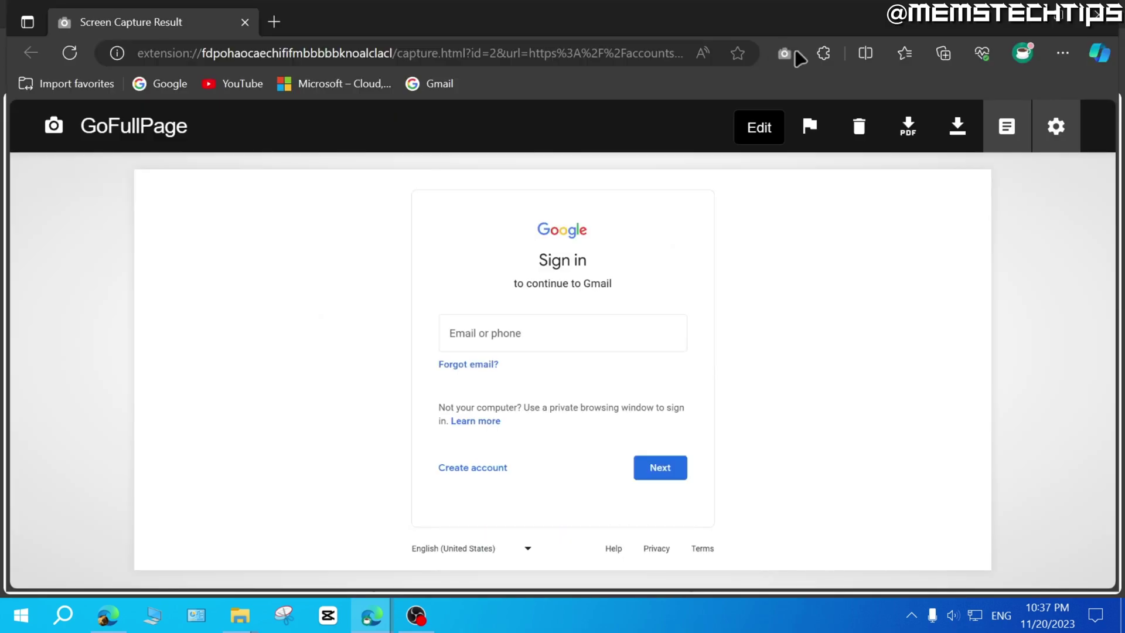